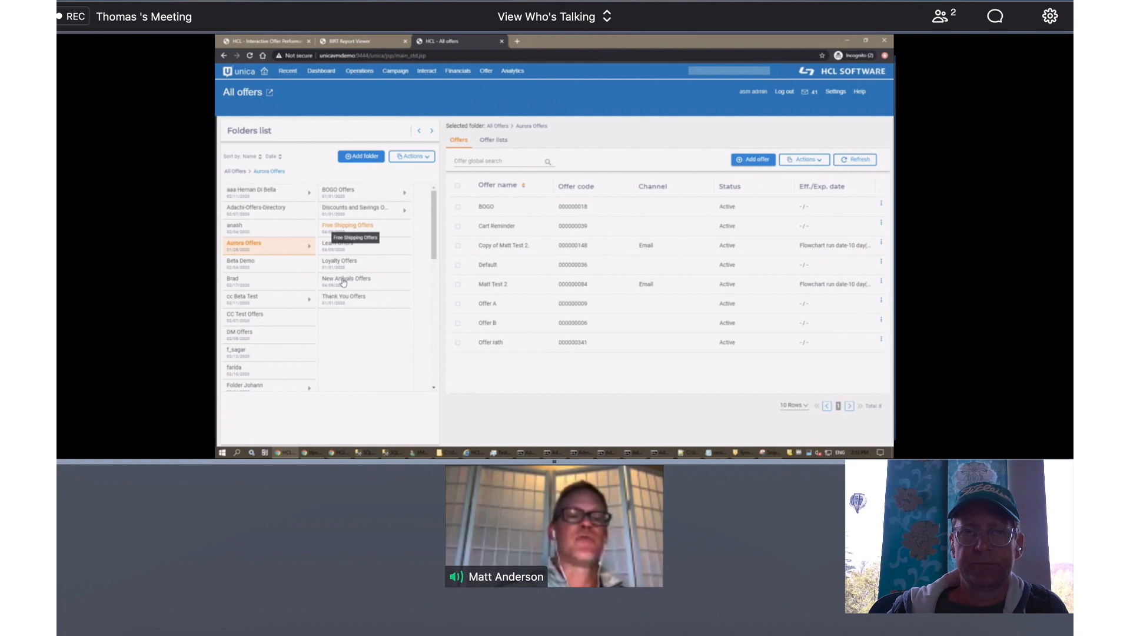
Step: Start a new offer in the BOGO Offers folder based on the BOGO TEMPLATE and proceed to its default values
click(343, 192)
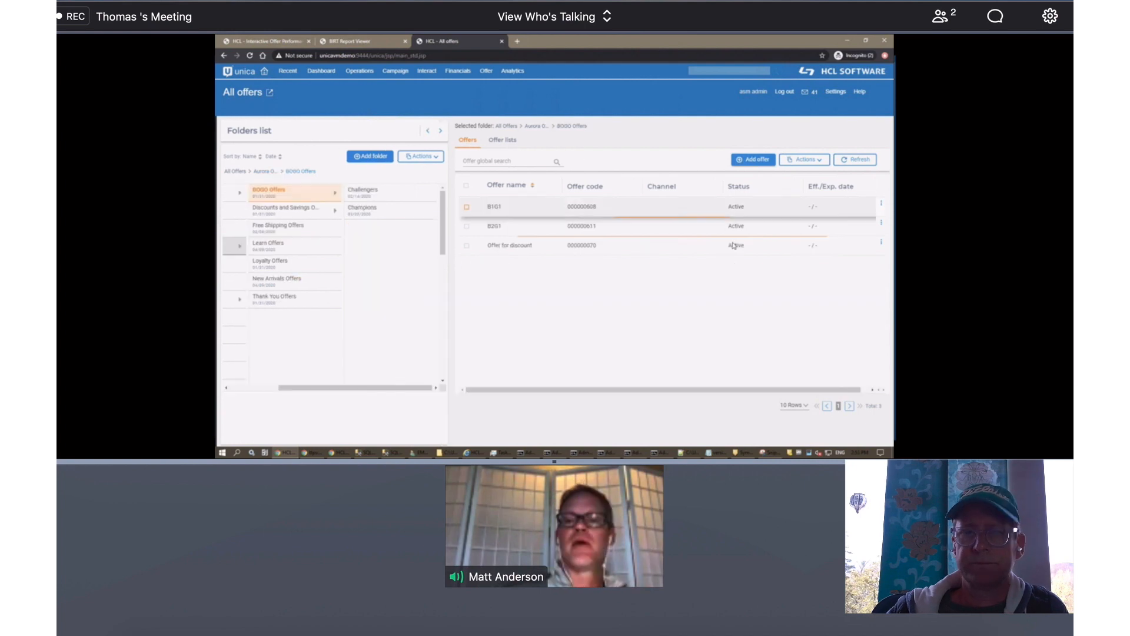
click(754, 159)
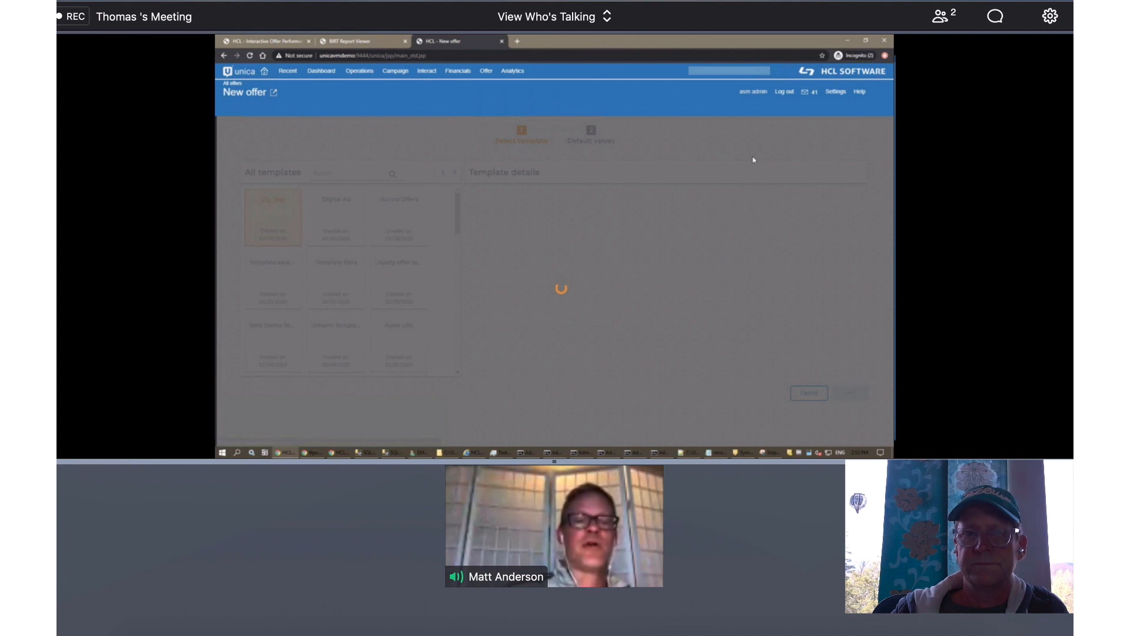
scroll(403, 283, down, 5)
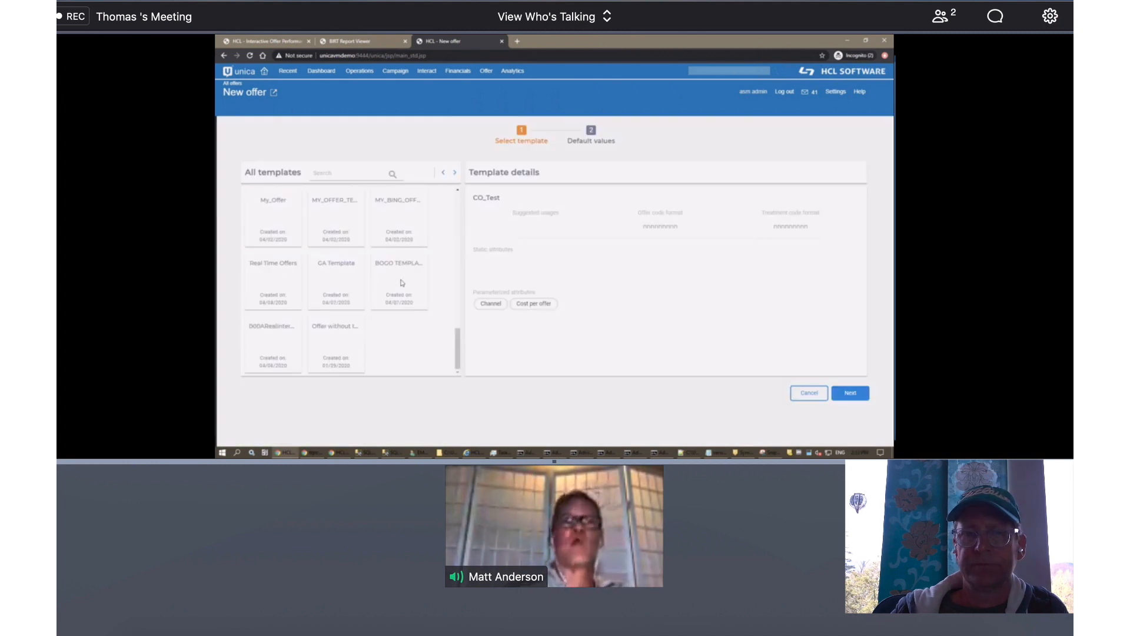
click(401, 283)
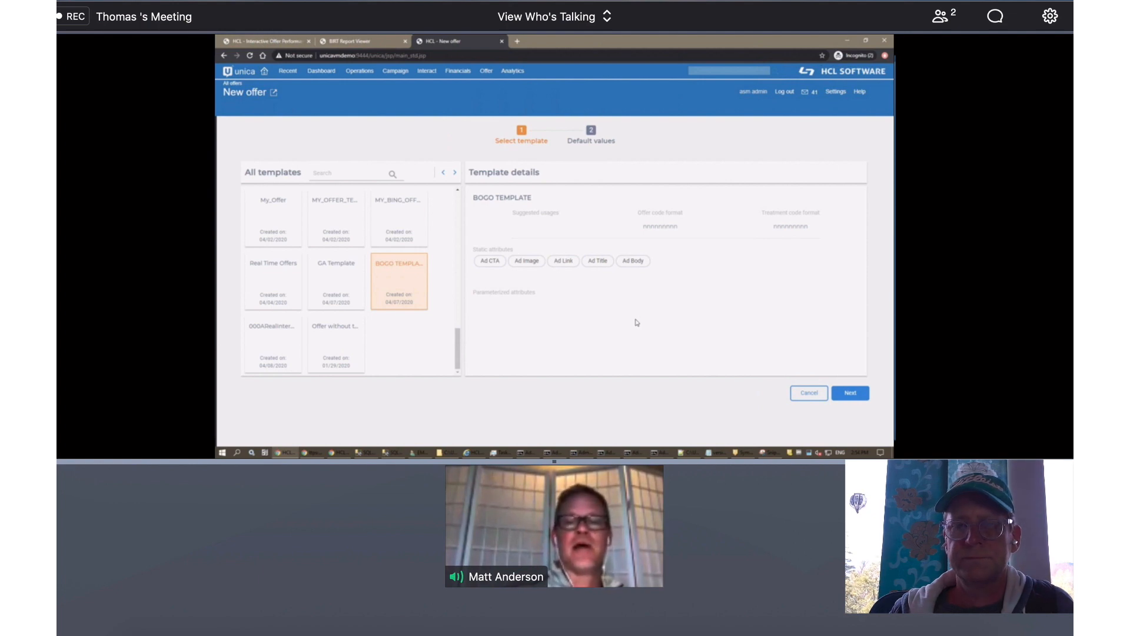
click(855, 395)
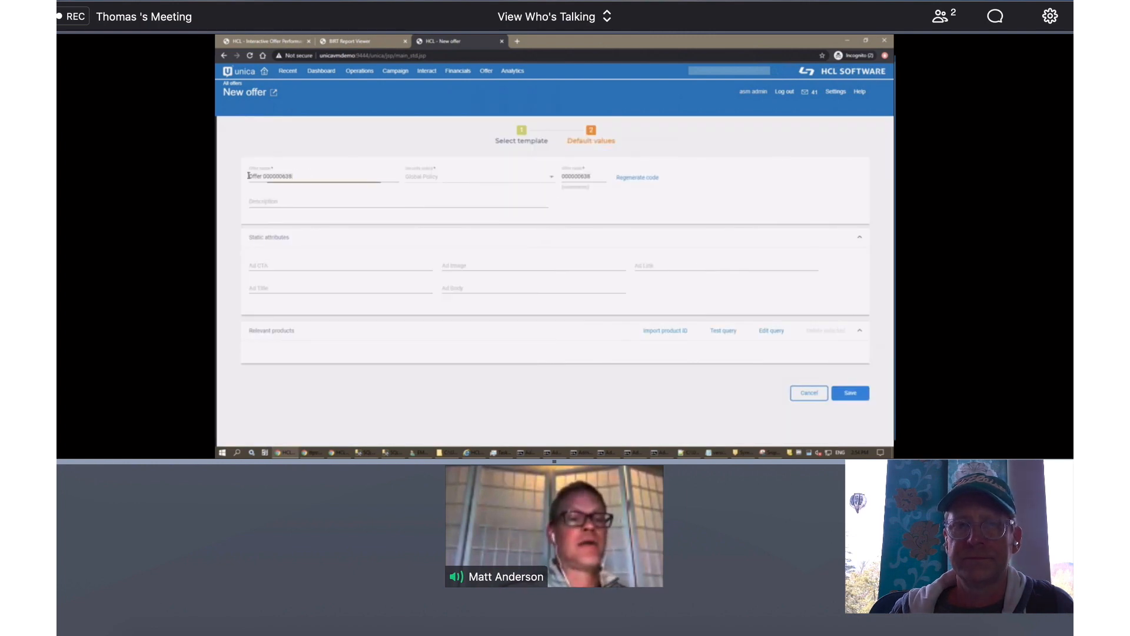
Step: Replace the default offer name with B3G1
click(293, 176)
key(BackSpace)
key(BackSpace)
key(BackSpace)
key(BackSpace)
key(BackSpace)
key(BackSpace)
key(BackSpace)
key(BackSpace)
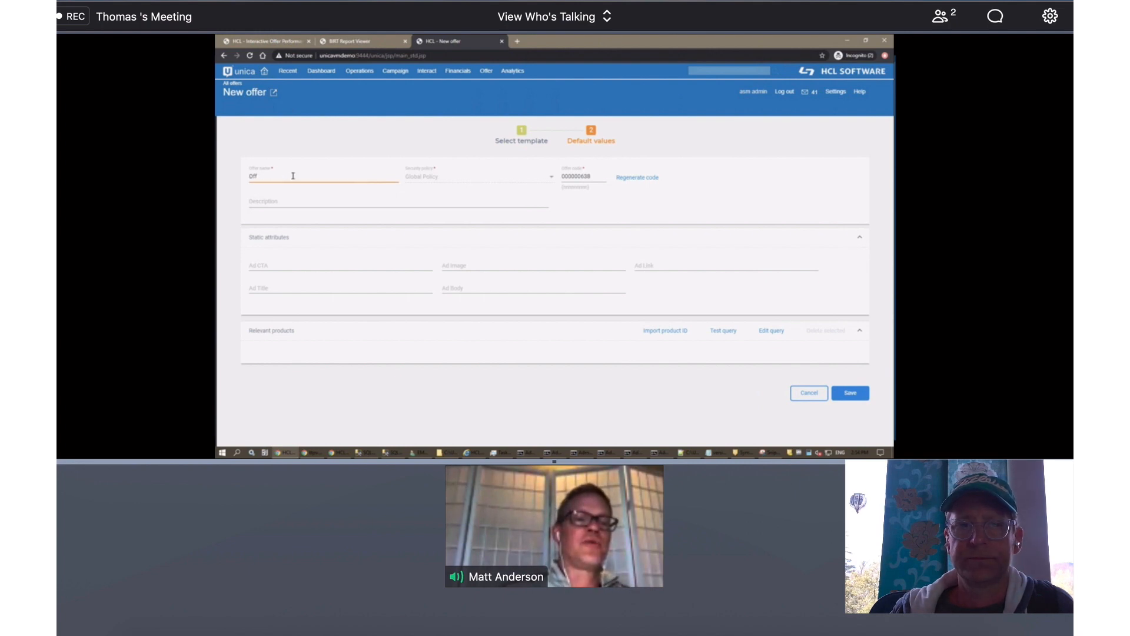
key(BackSpace)
text(B3G1)
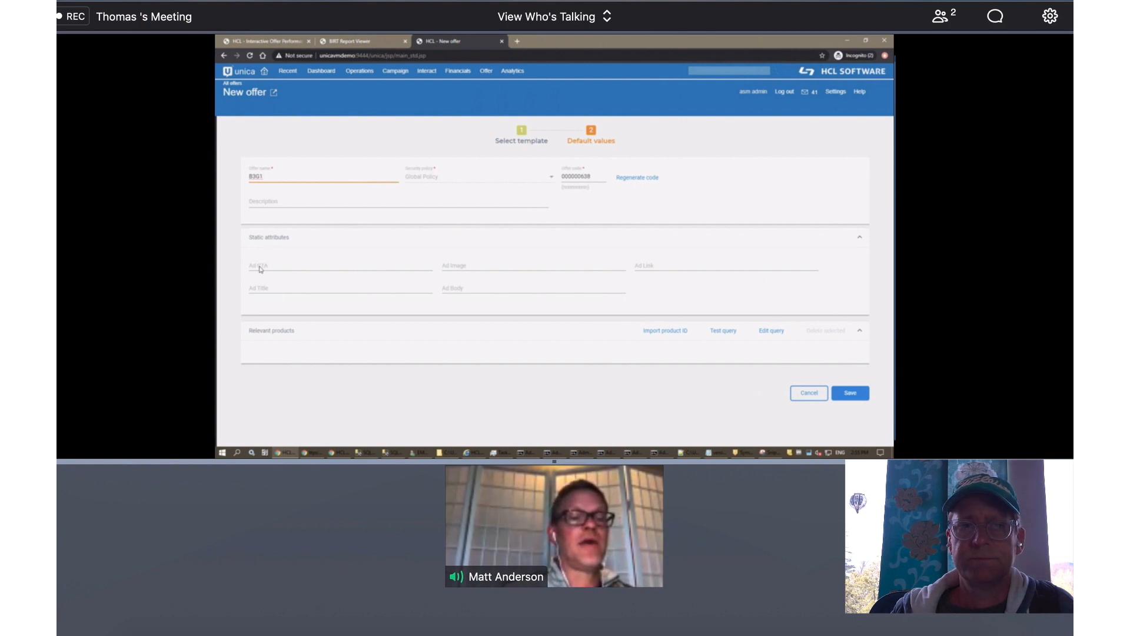
Step: Fill in the static attributes Ad CTA with "Shop Now!" and Ad Title with "Buy 3 Get 1!"
click(260, 268)
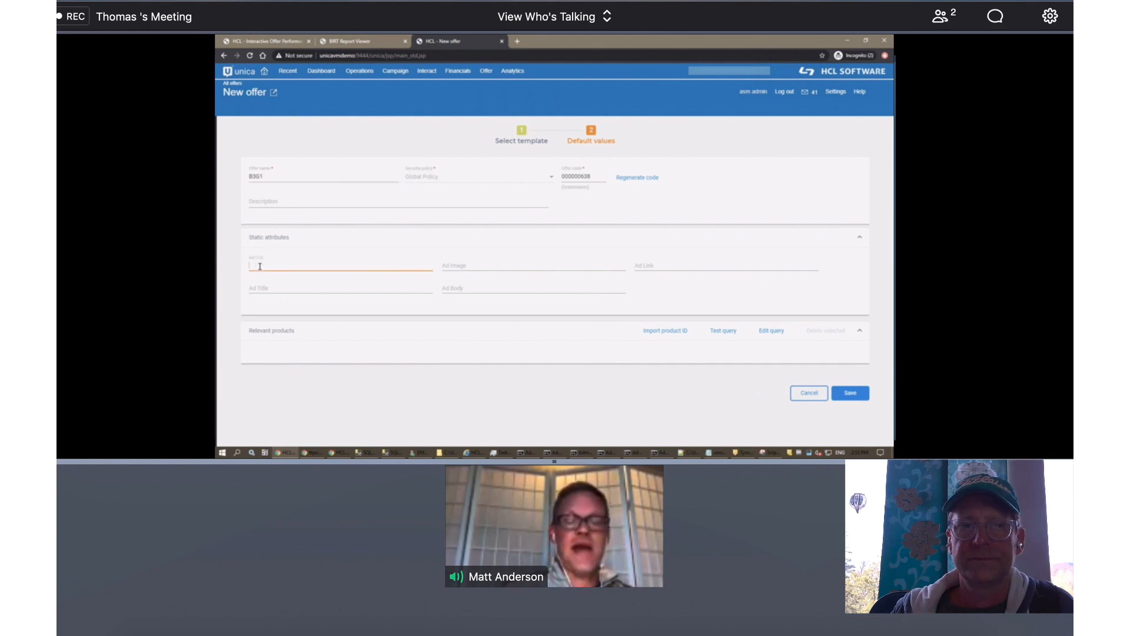
text(Shop No)
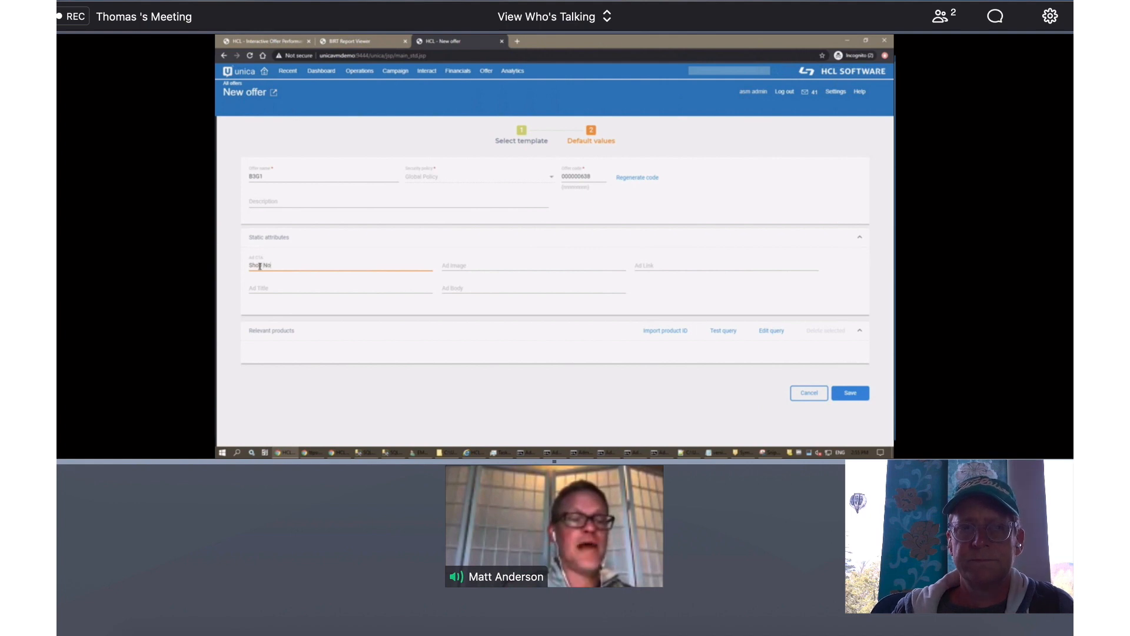
text(w!)
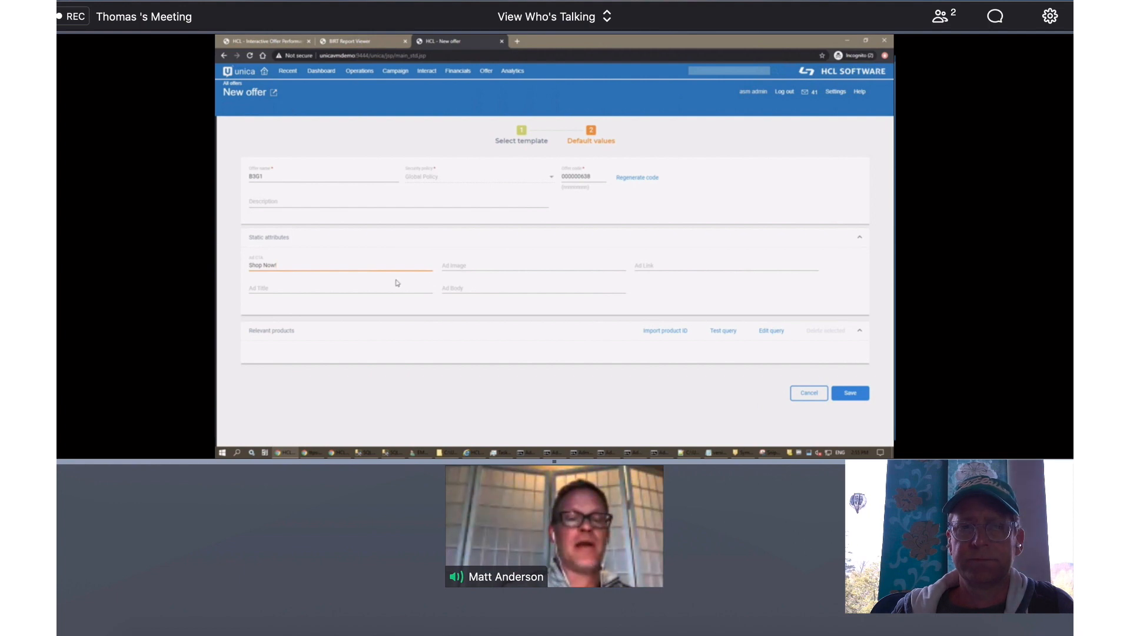
click(336, 287)
click(332, 291)
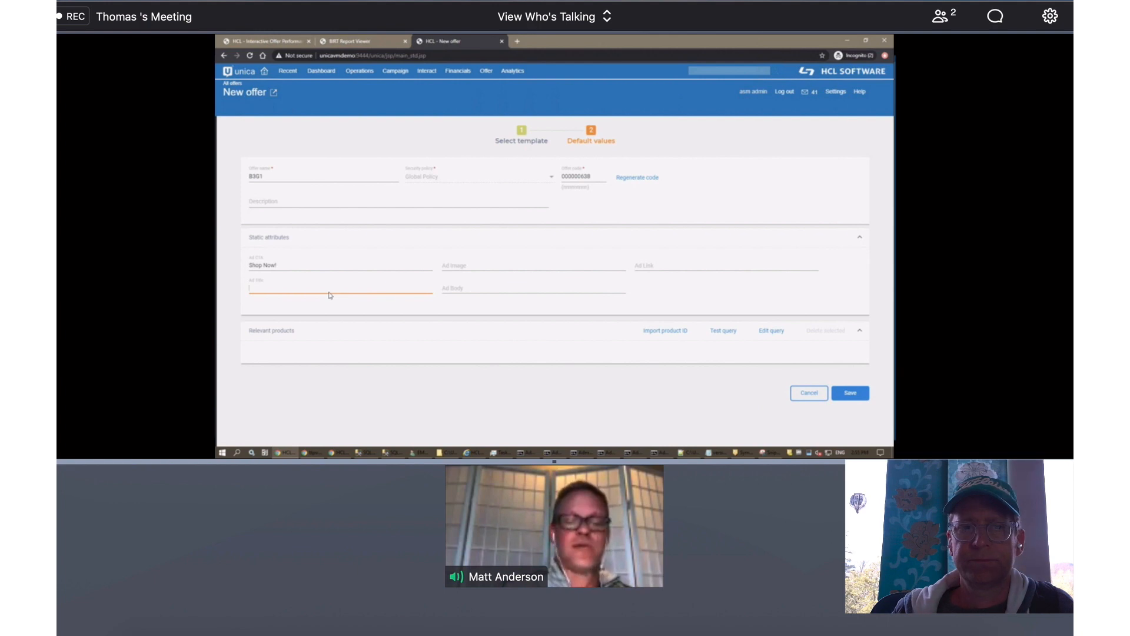
text(Buy 1 Ge)
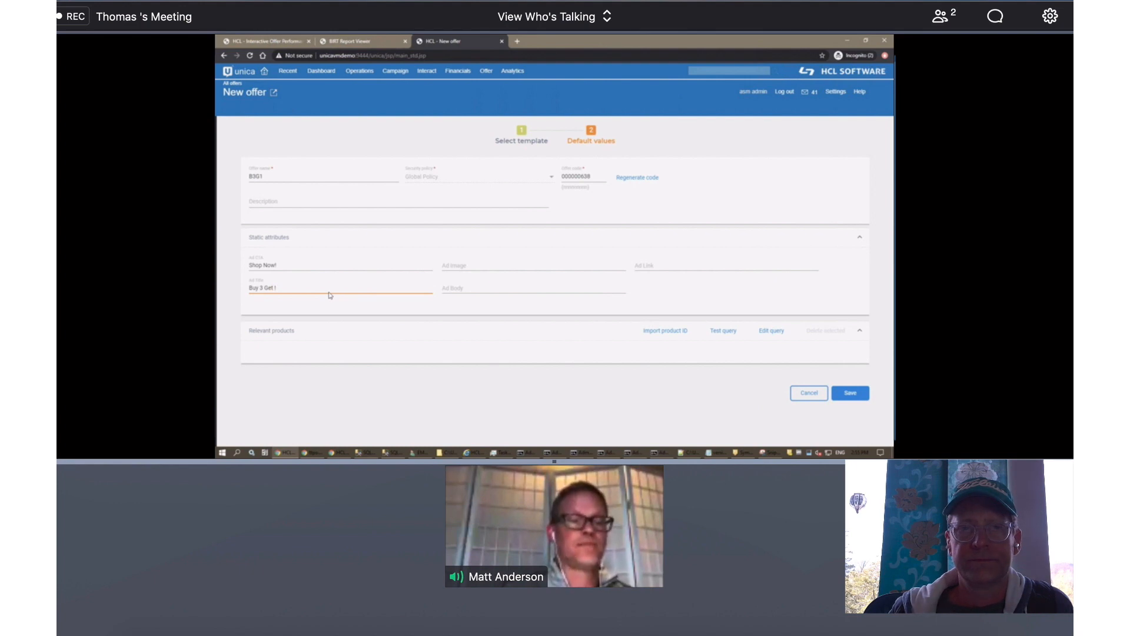
text(t 1!)
Step: Set the Ad Body to "This week only on <Women's handbags>" and save the offer
click(452, 290)
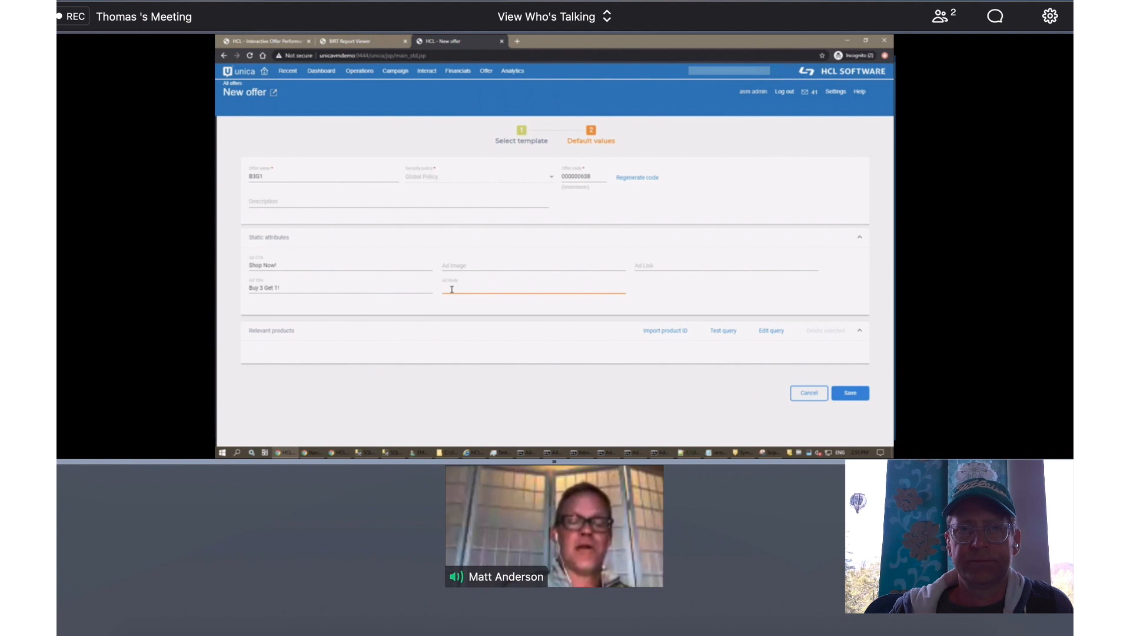
text(This week o)
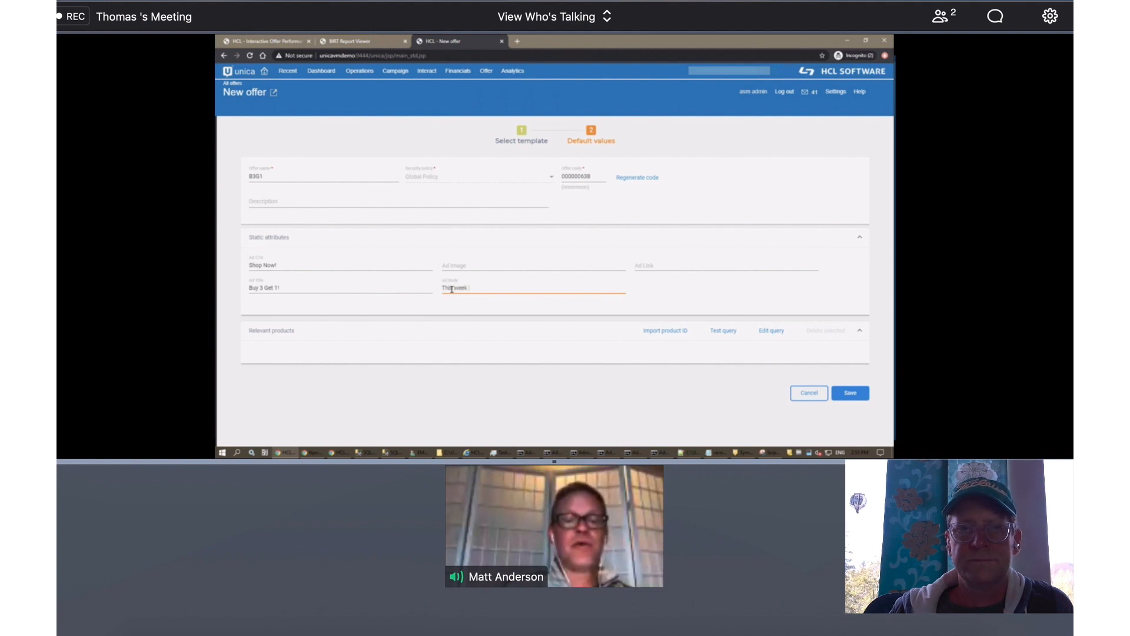
text(nly on)
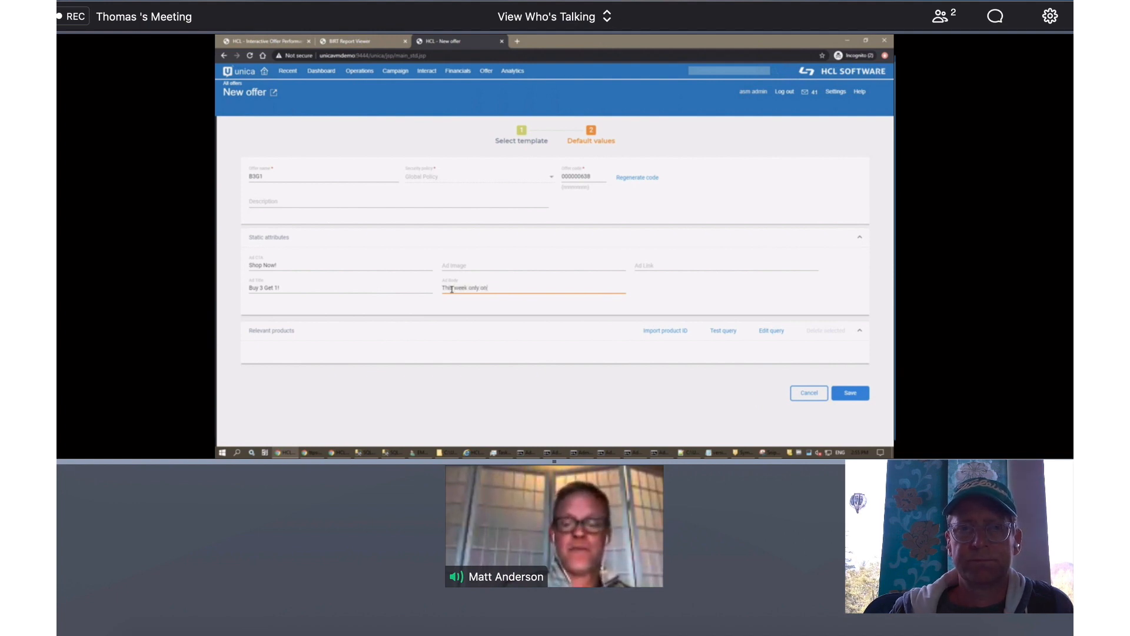
text( c)
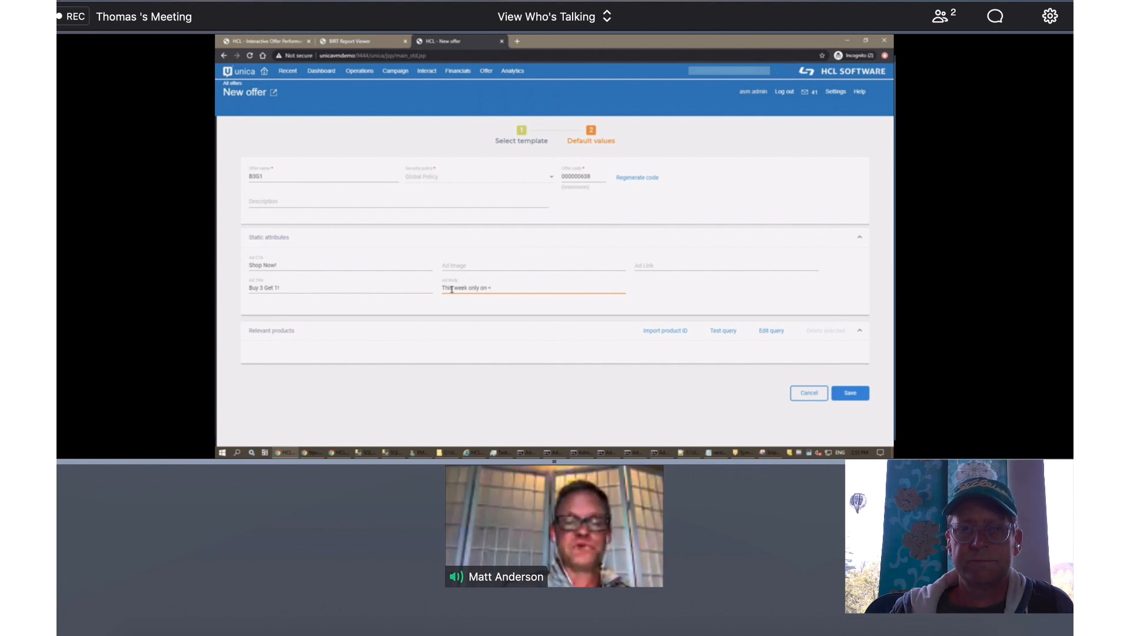
text(Women's)
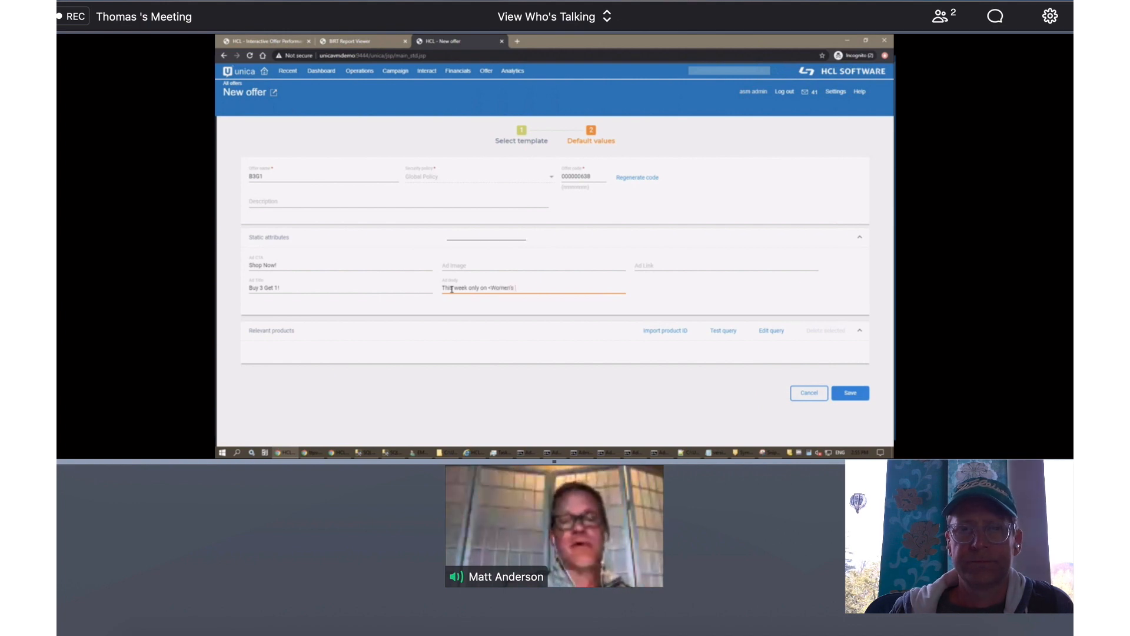
text( handbags)
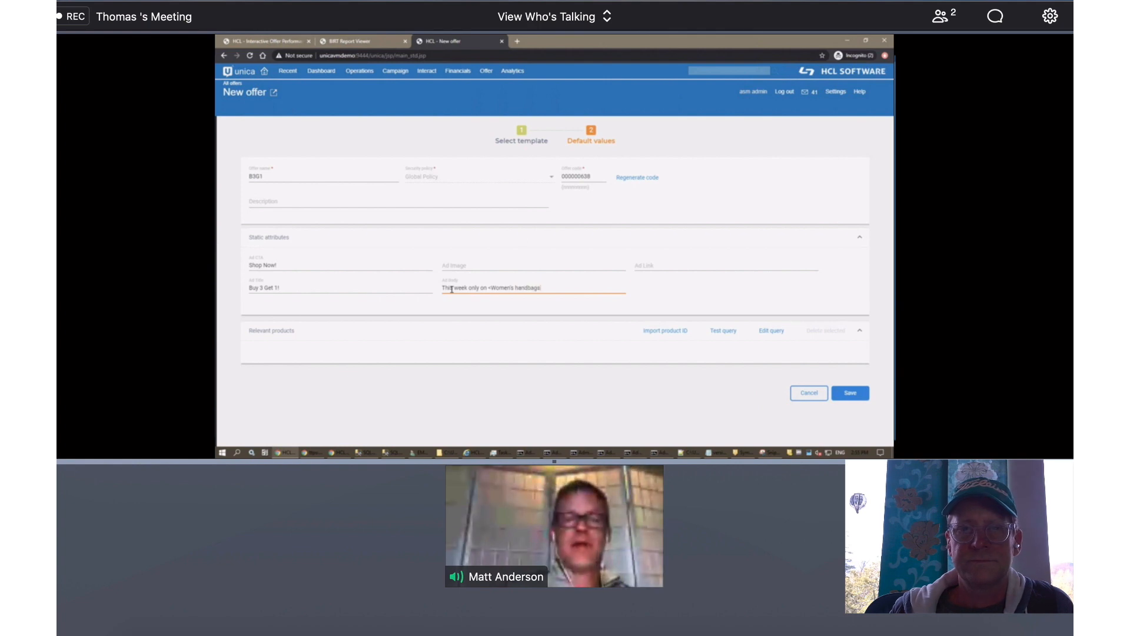
text(>)
click(850, 392)
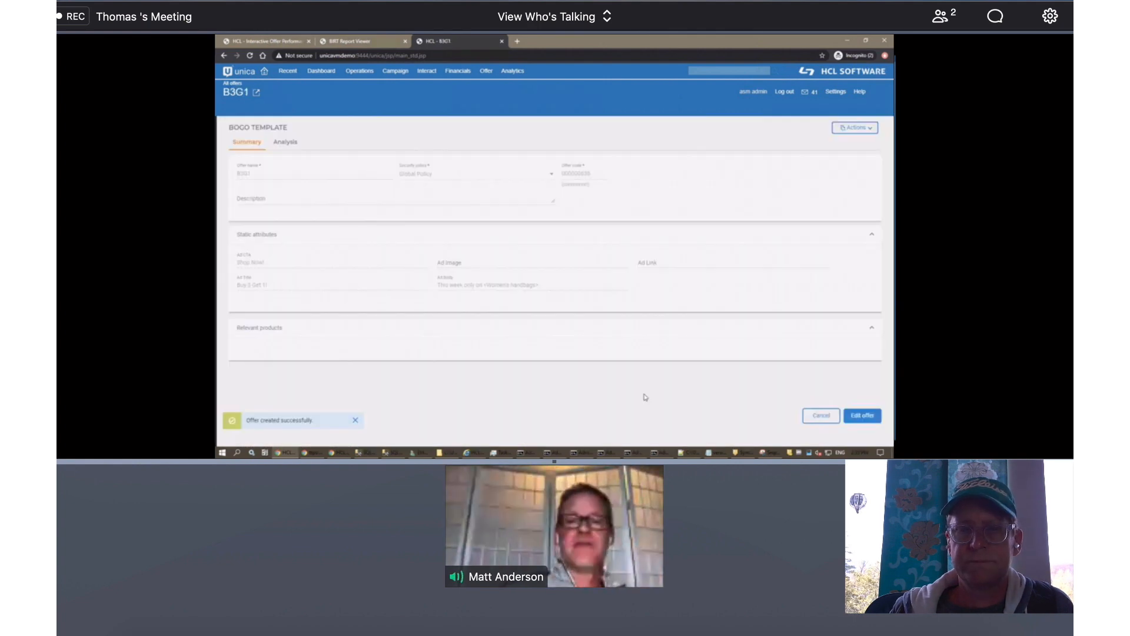
Step: Return to the offers list and view the destination folders available for moving the B3G1 offer, without moving it
click(241, 85)
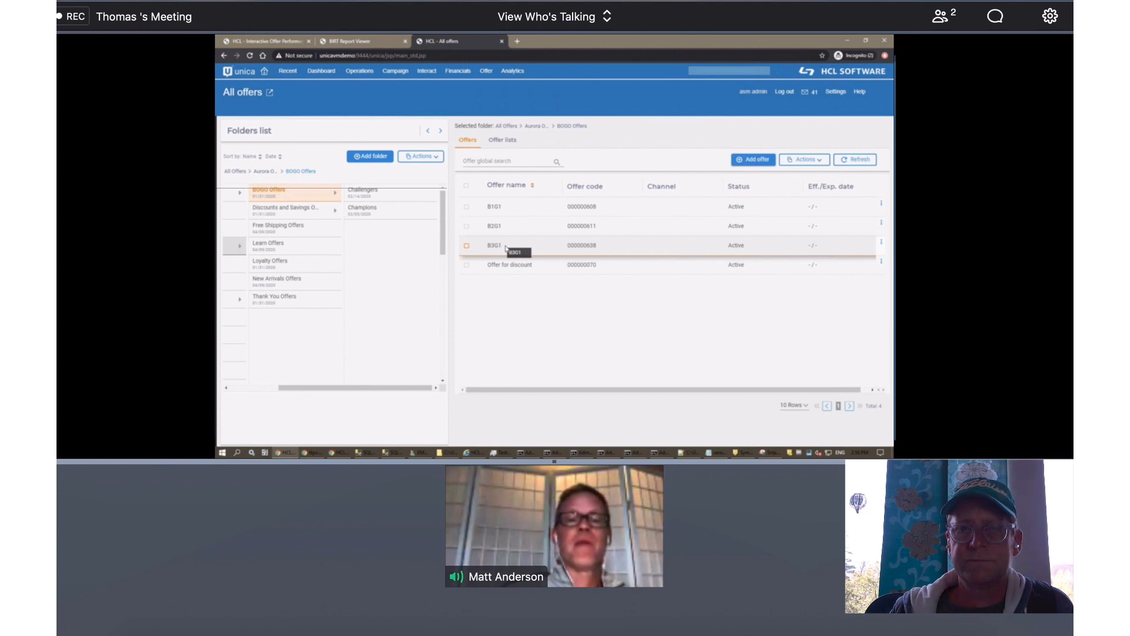
click(467, 246)
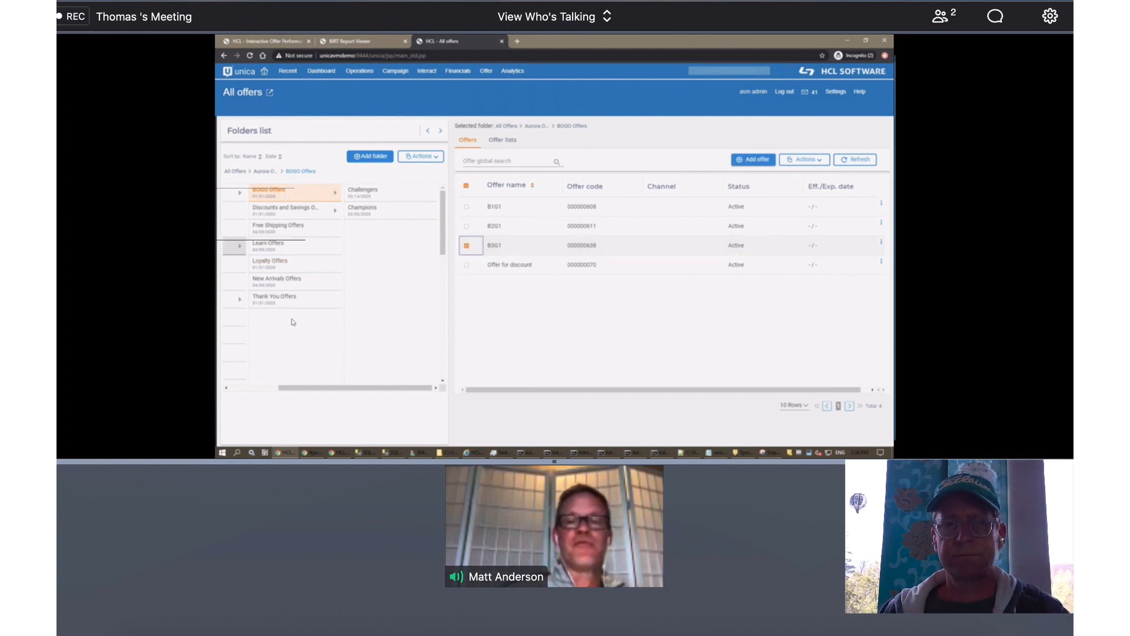
click(818, 160)
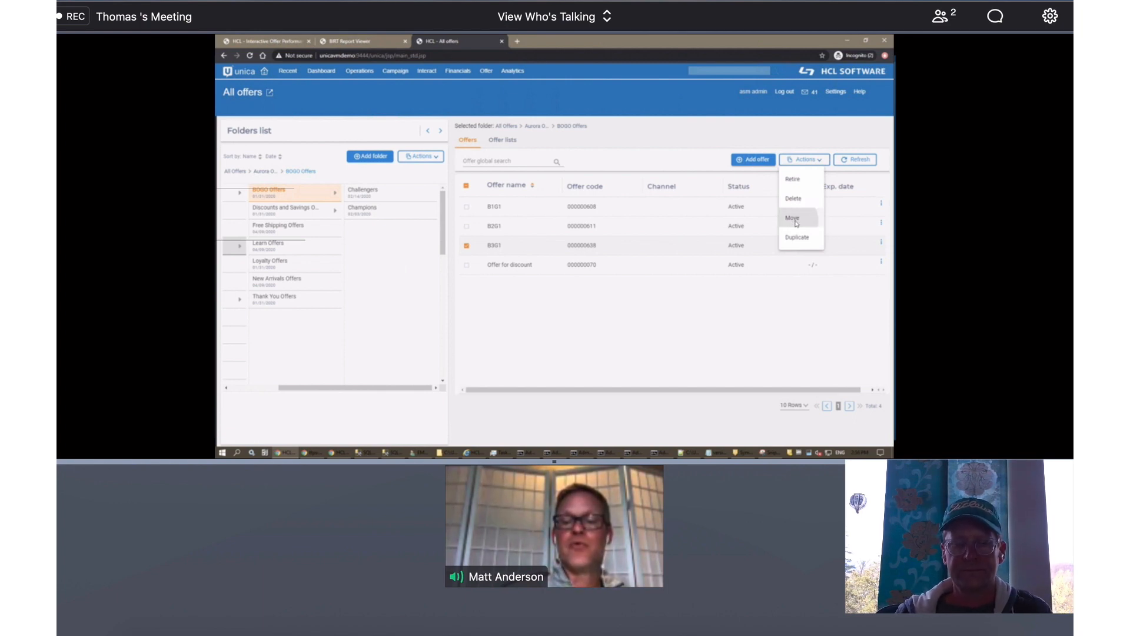
click(794, 219)
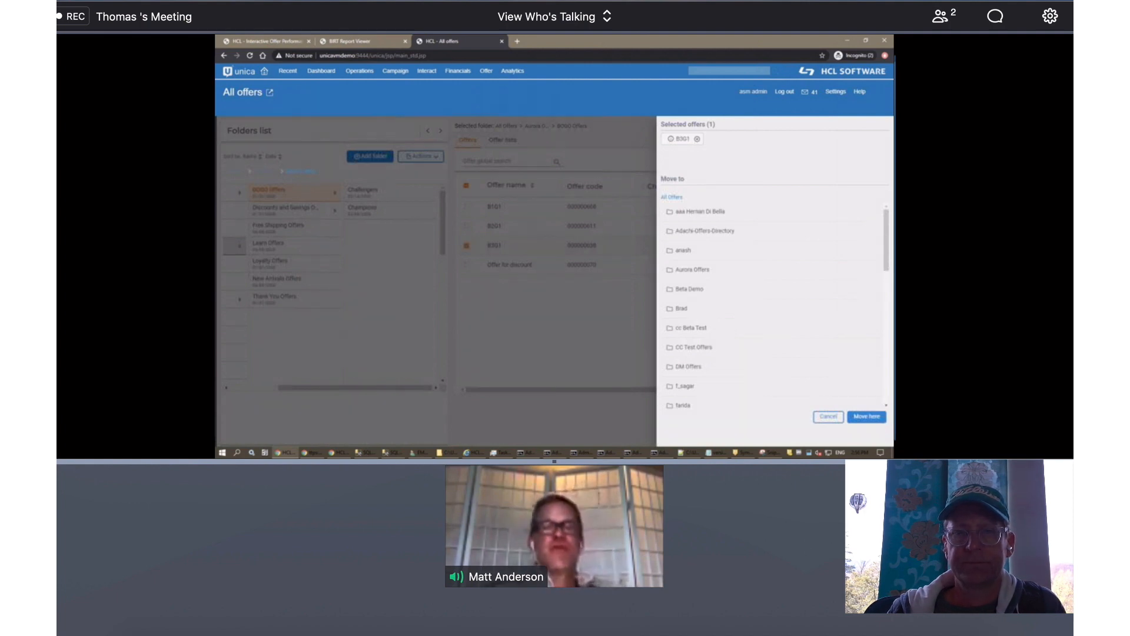
click(677, 358)
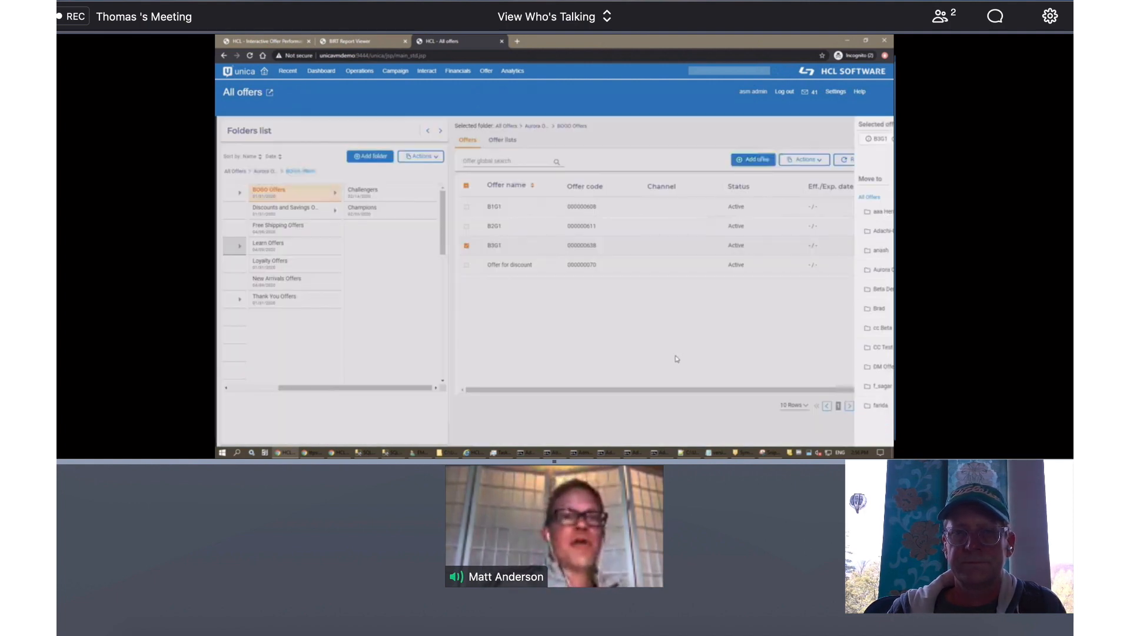